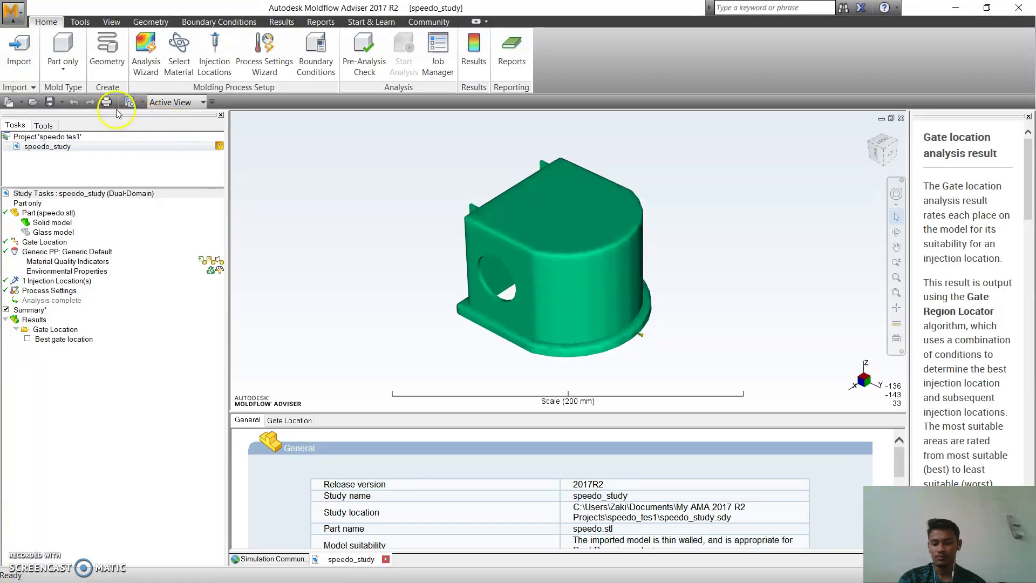
# Step: Import the tutorial model speedo.stl with automatic clean up and suitability check, using the Standard - Dual Domain analysis type
pyautogui.click(21, 69)
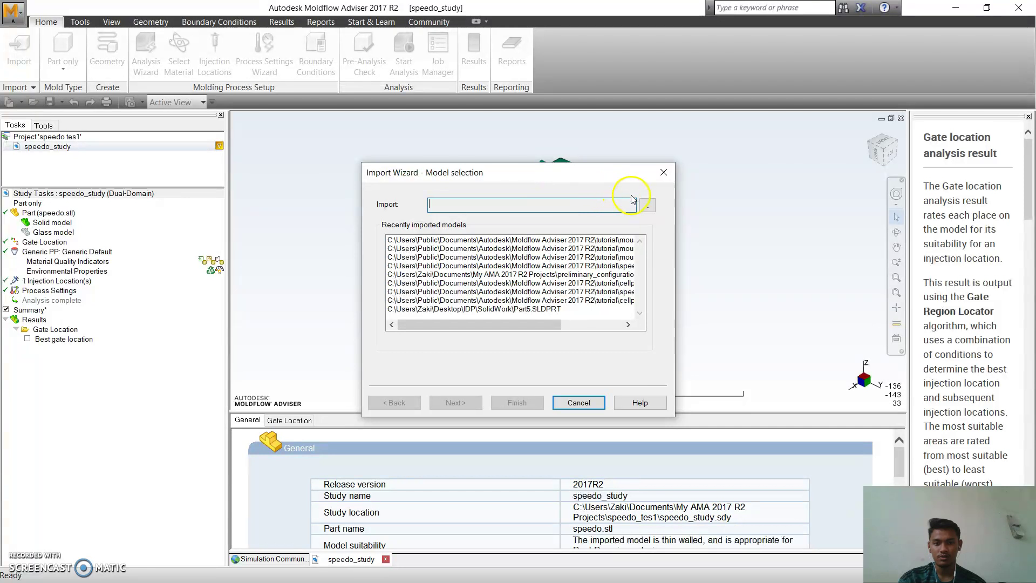
pyautogui.click(647, 205)
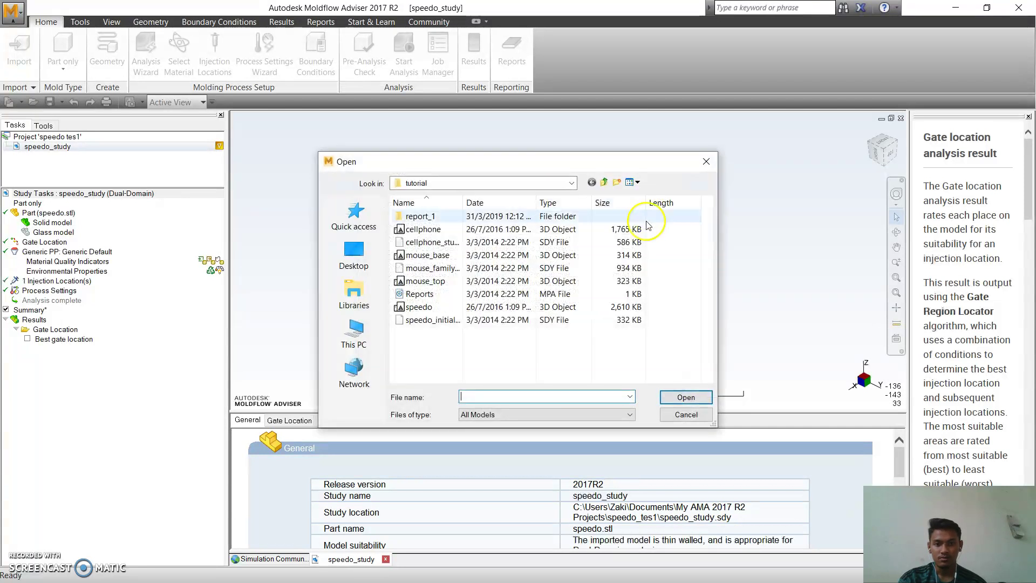
pyautogui.click(467, 308)
pyautogui.click(683, 397)
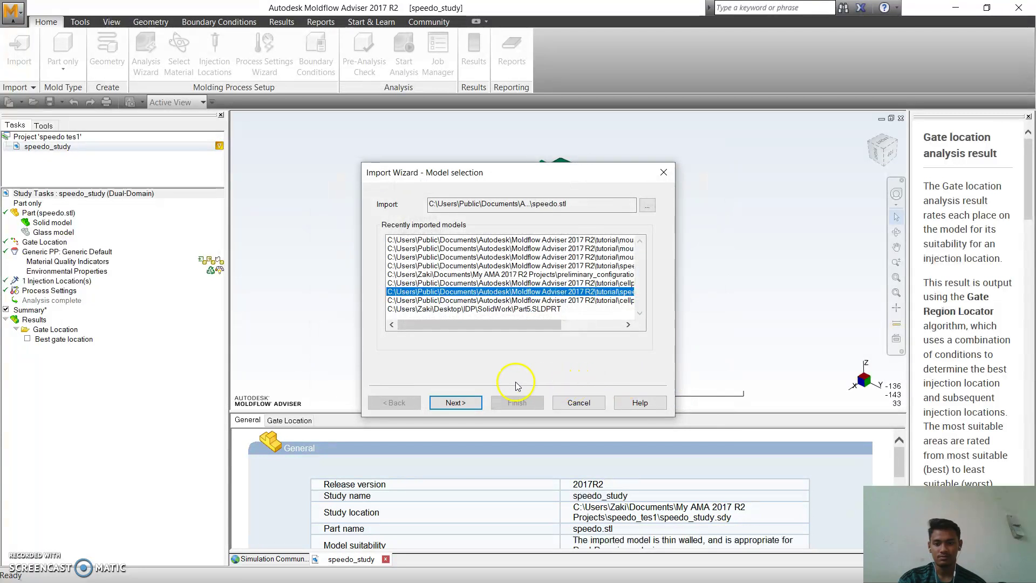
pyautogui.click(471, 413)
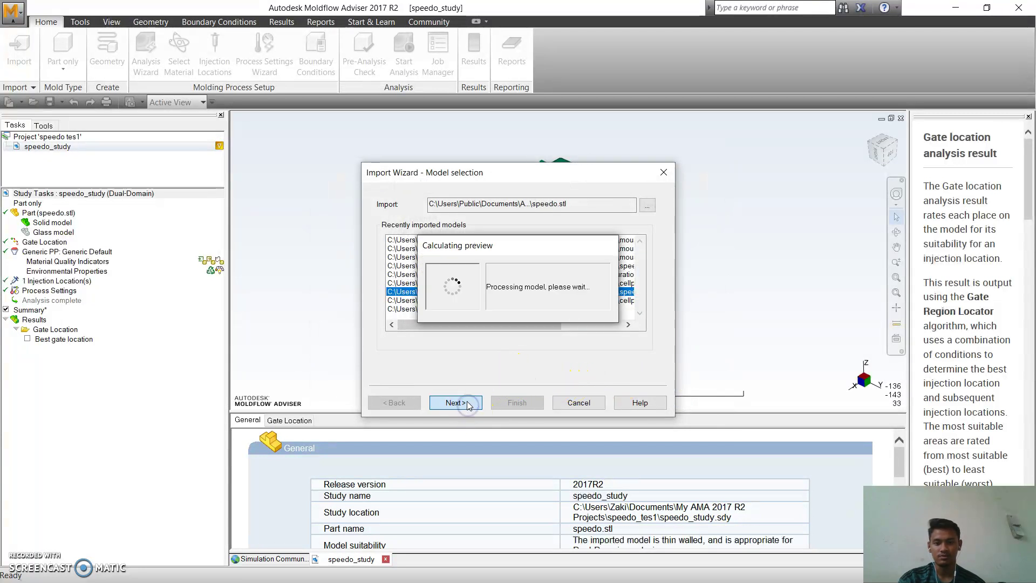
pyautogui.click(460, 407)
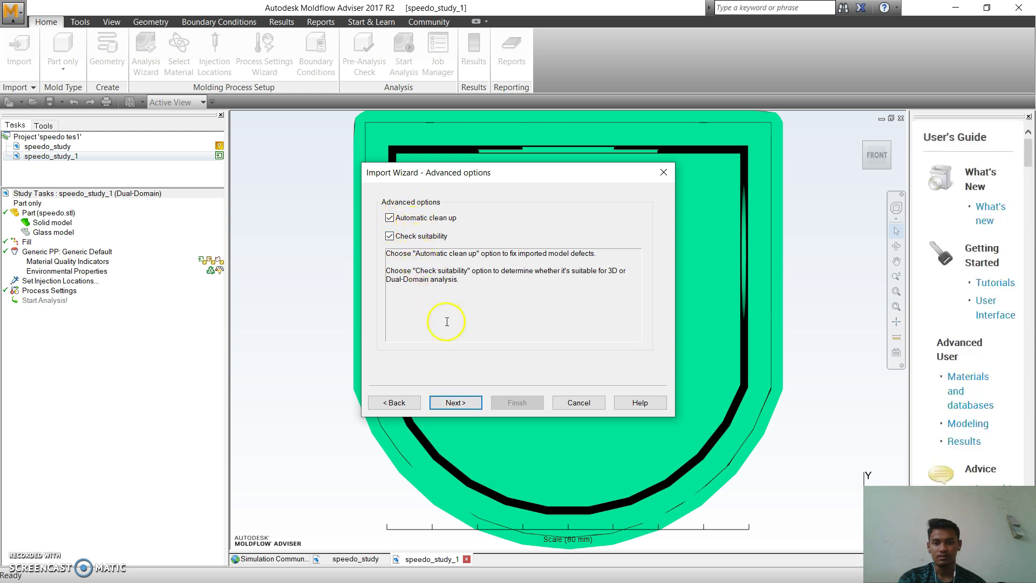
pyautogui.click(465, 402)
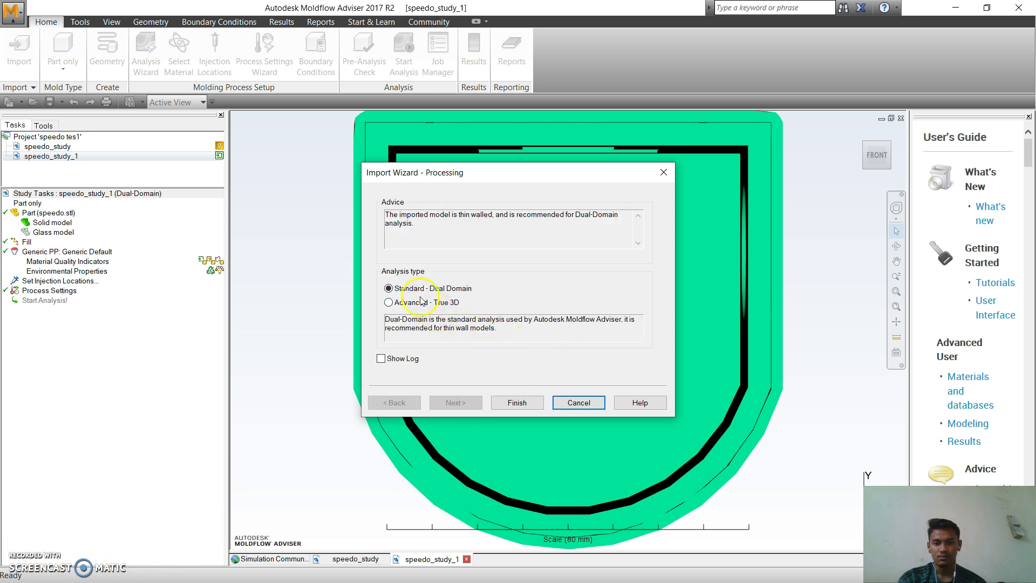
pyautogui.click(517, 402)
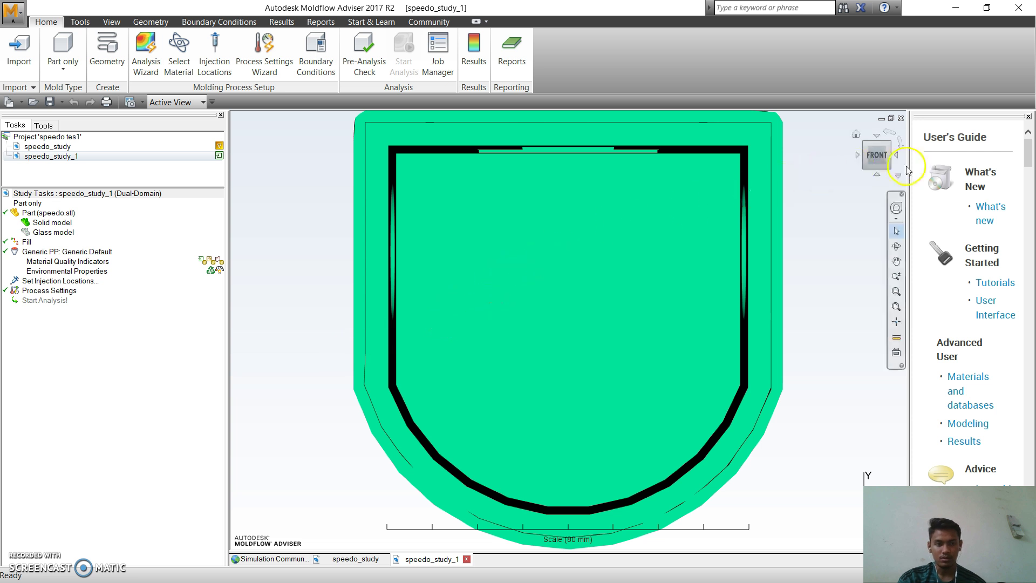
# Step: Rotate the imported part by two +90 degree turns about the X axis, using the part center
pyautogui.click(878, 168)
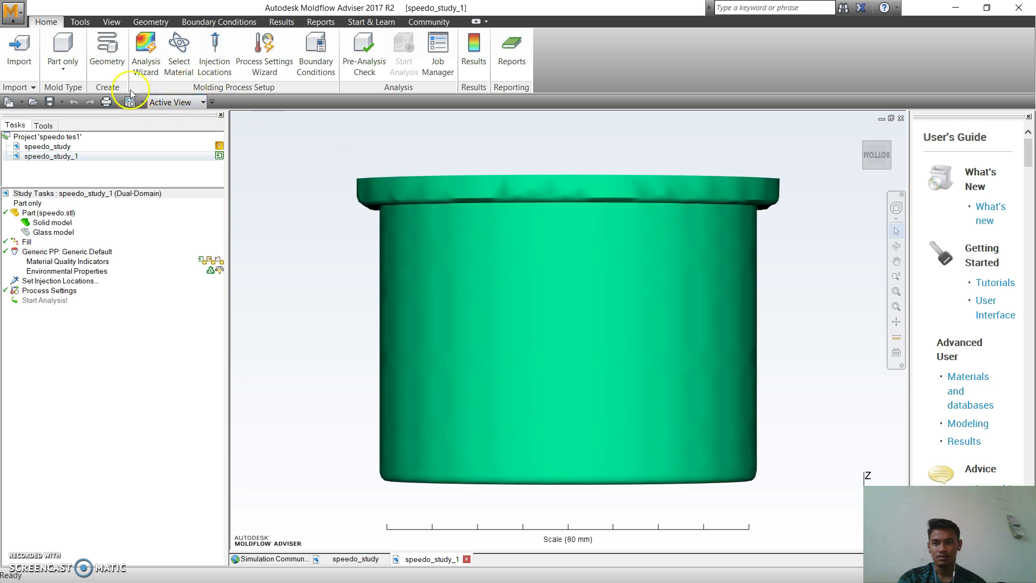
pyautogui.click(152, 21)
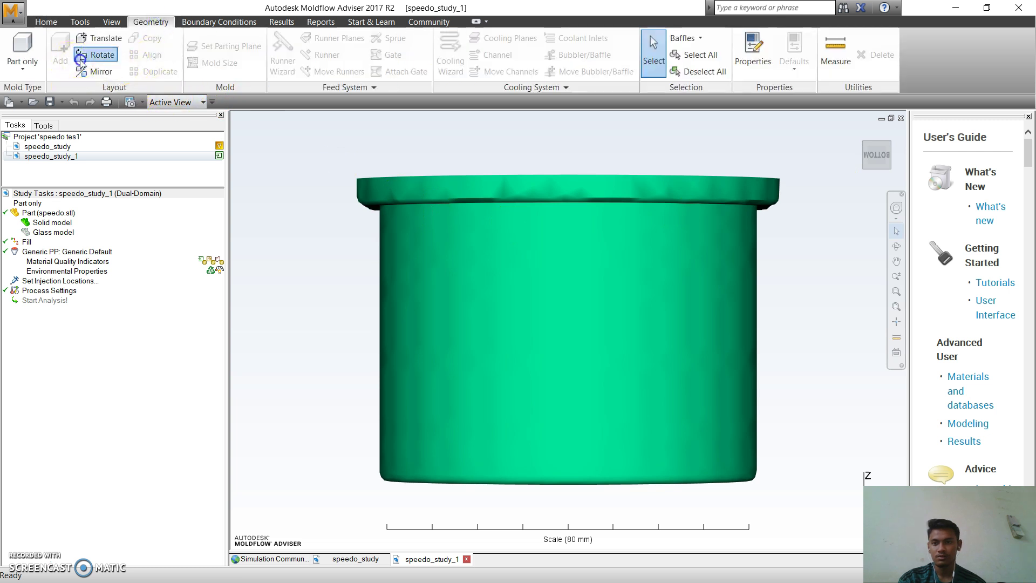
pyautogui.click(98, 54)
pyautogui.click(11, 274)
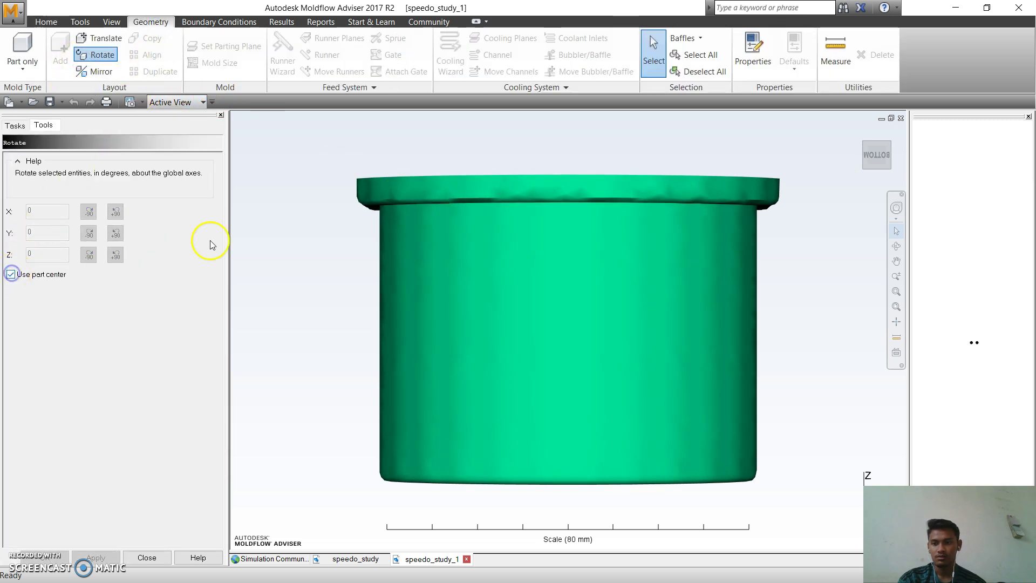
pyautogui.click(486, 293)
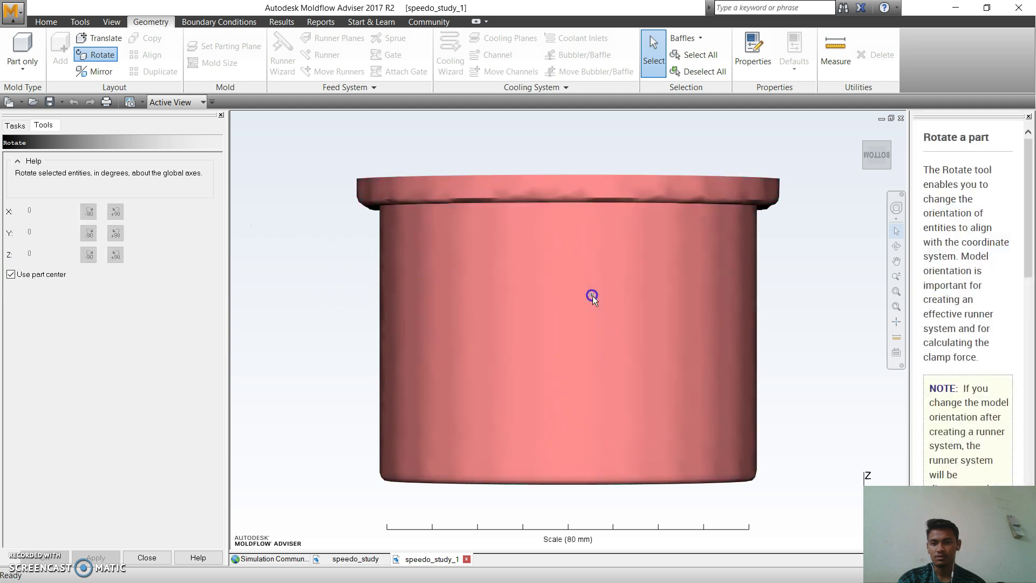
pyautogui.click(56, 214)
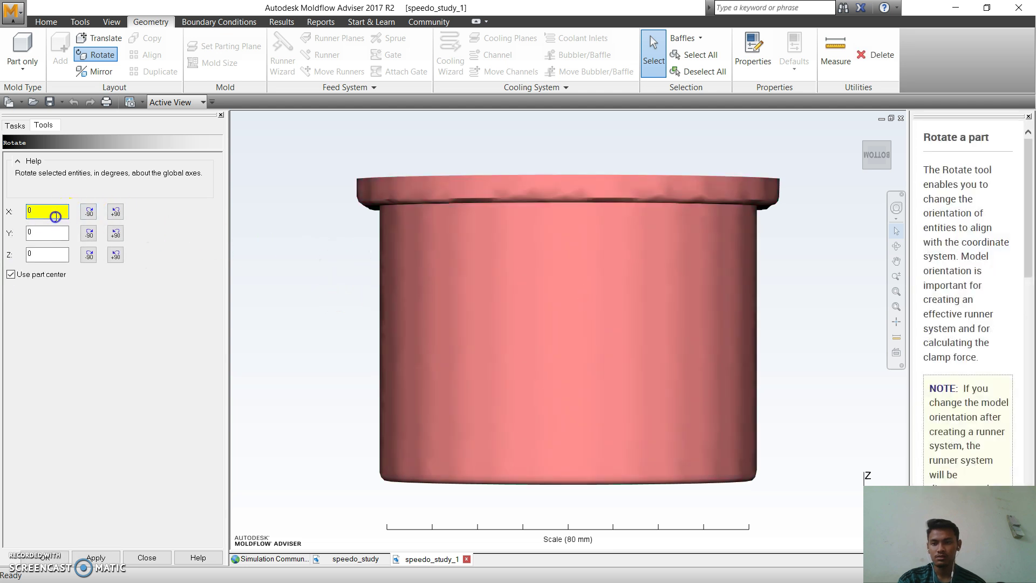
pyautogui.click(116, 212)
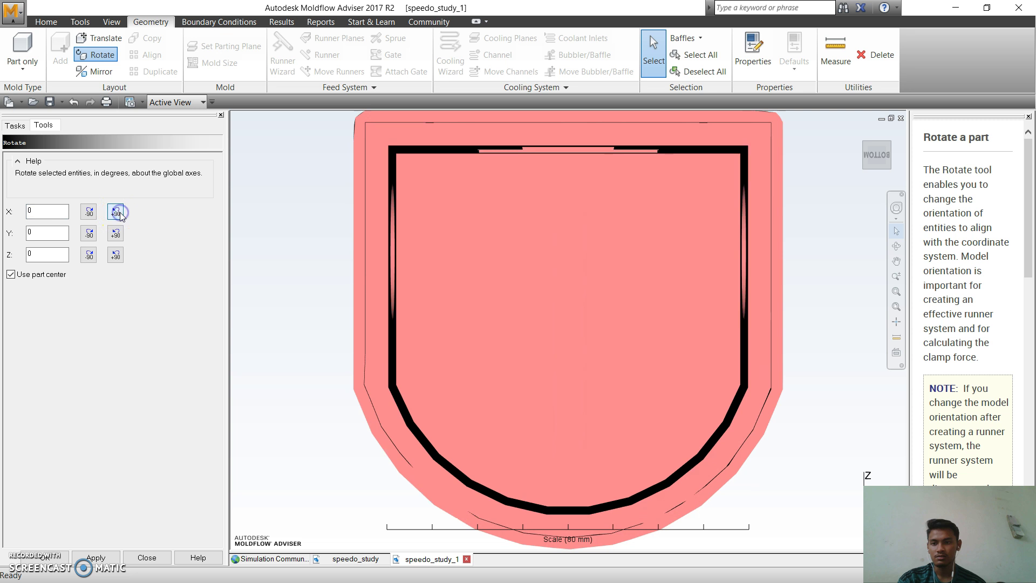
pyautogui.click(116, 212)
pyautogui.click(600, 227)
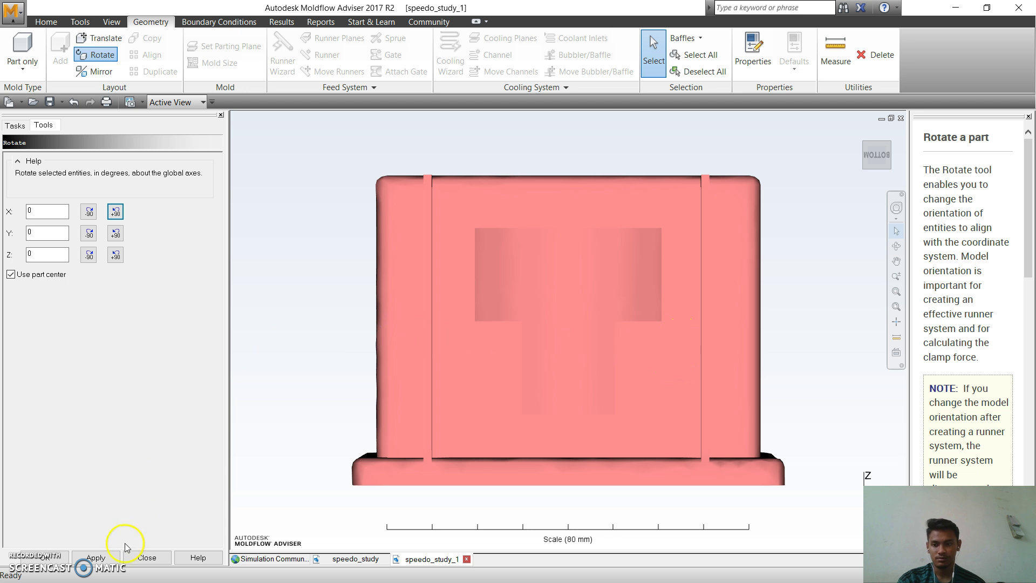
pyautogui.click(134, 557)
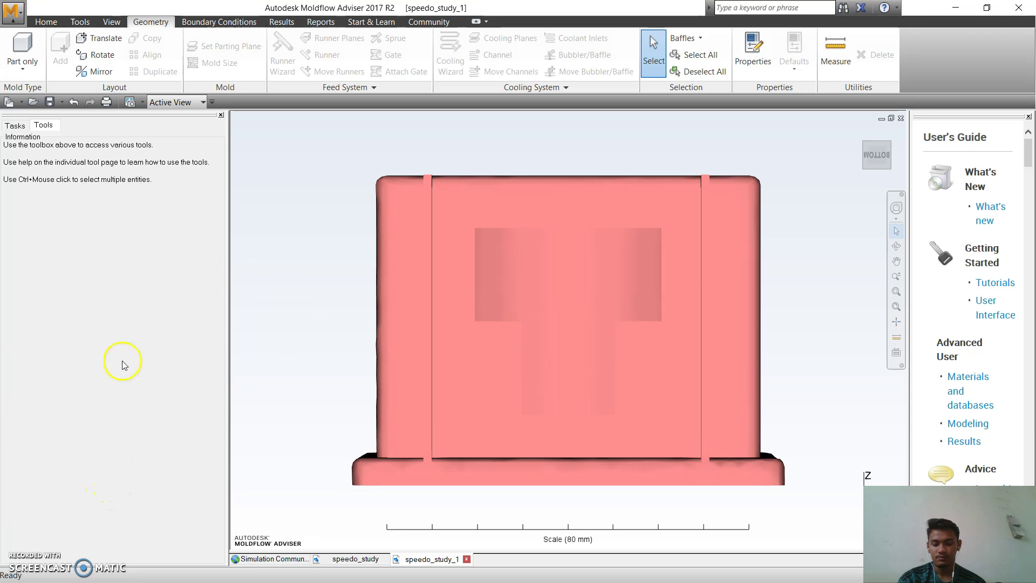
# Step: Run a Design Adviser analysis on speedo_study_1 and dismiss the completion notice
pyautogui.click(46, 22)
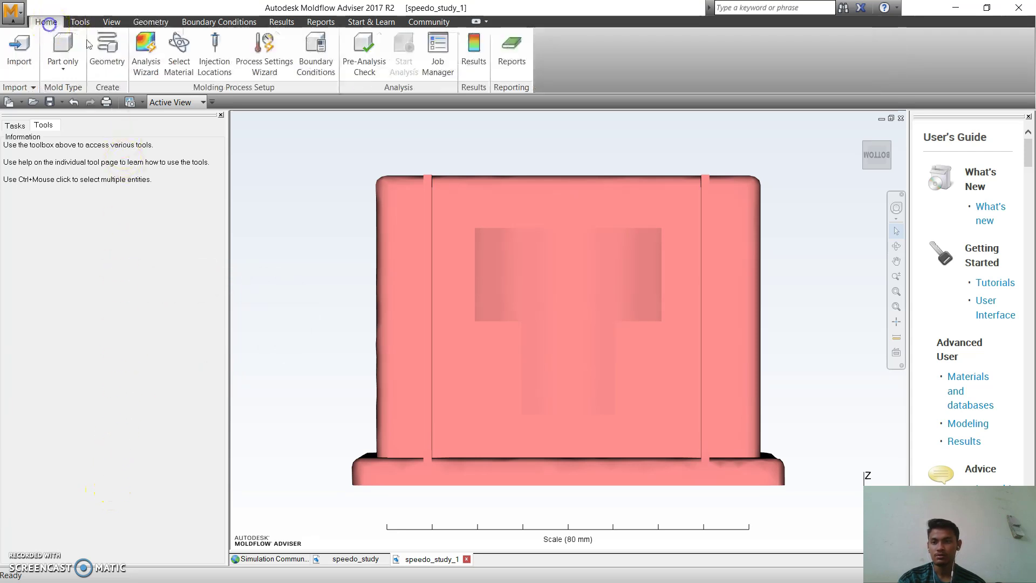
pyautogui.click(153, 59)
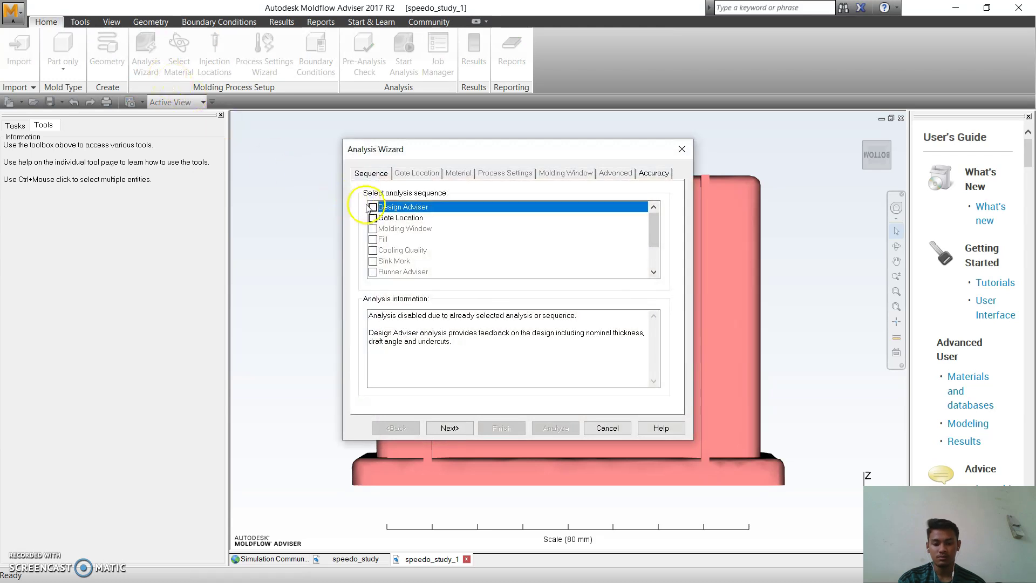
pyautogui.click(372, 208)
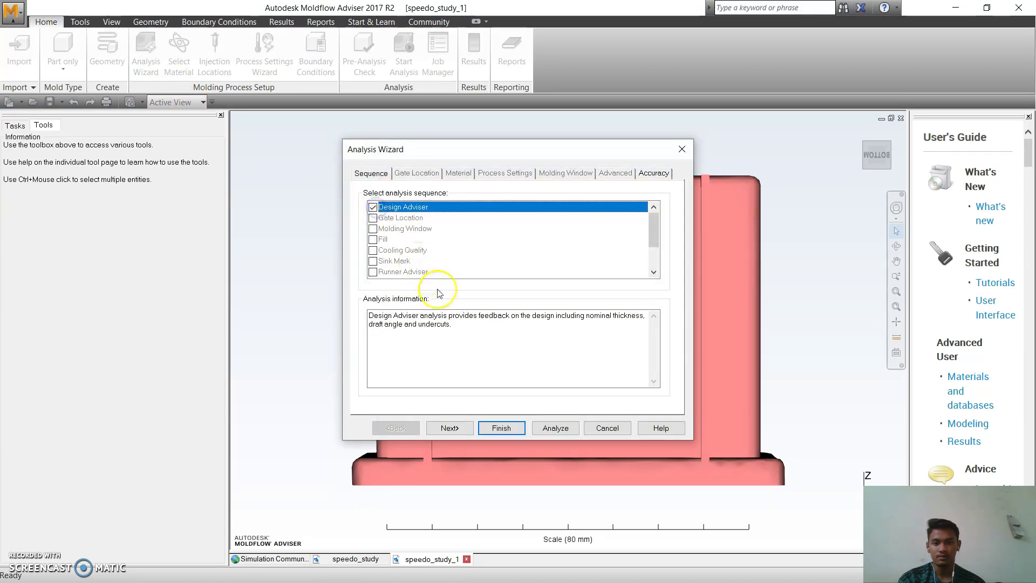
pyautogui.click(545, 427)
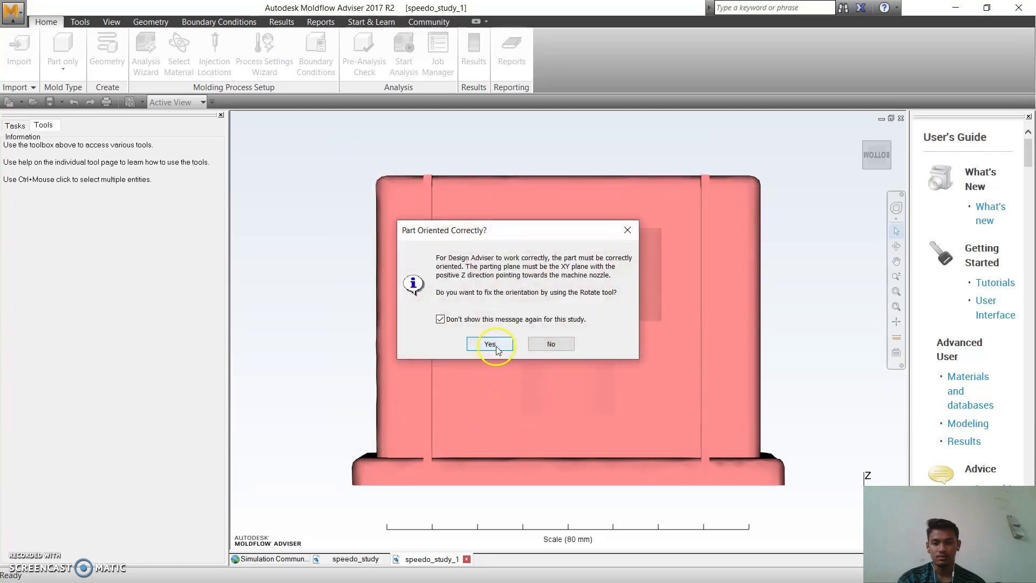
pyautogui.click(491, 345)
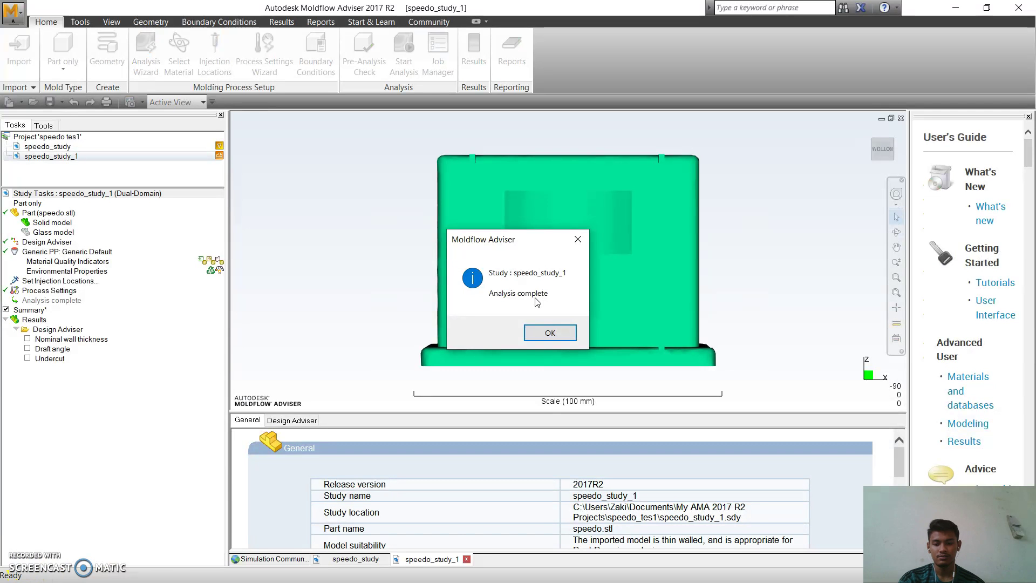
pyautogui.click(559, 339)
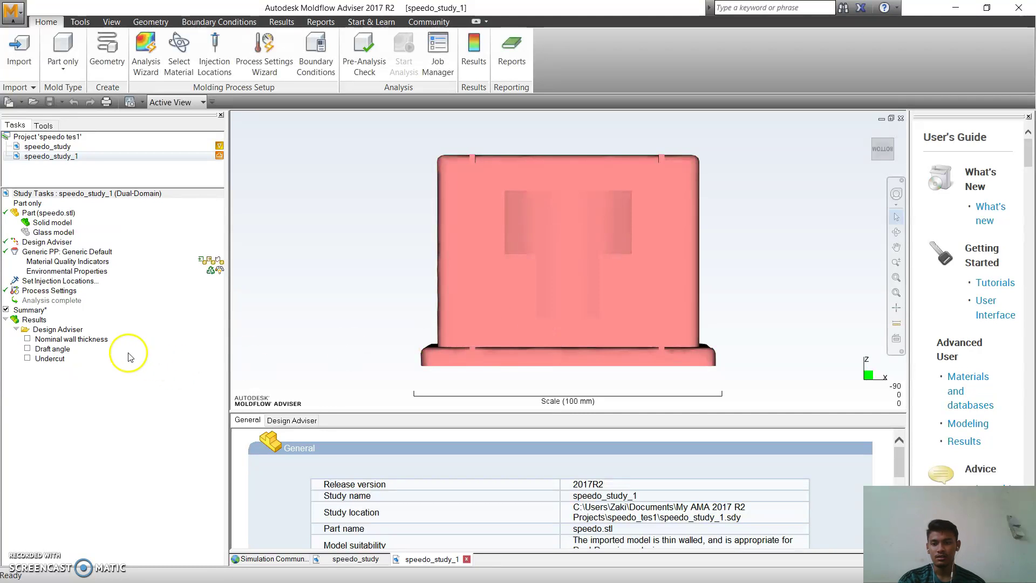
# Step: Examine the nominal wall thickness, draft angle and undercut results of the Design Adviser analysis in turn
pyautogui.click(27, 340)
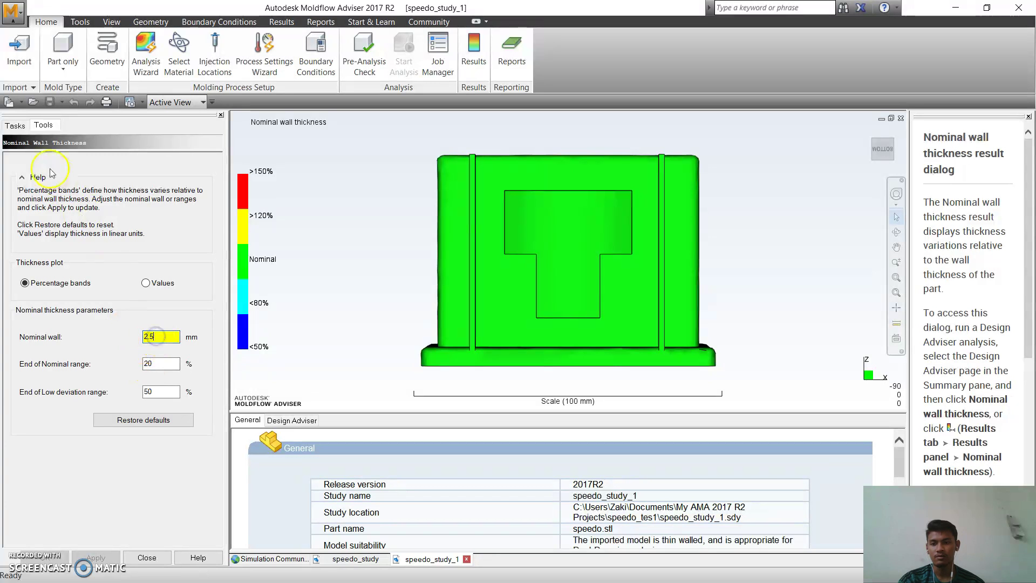
pyautogui.click(26, 130)
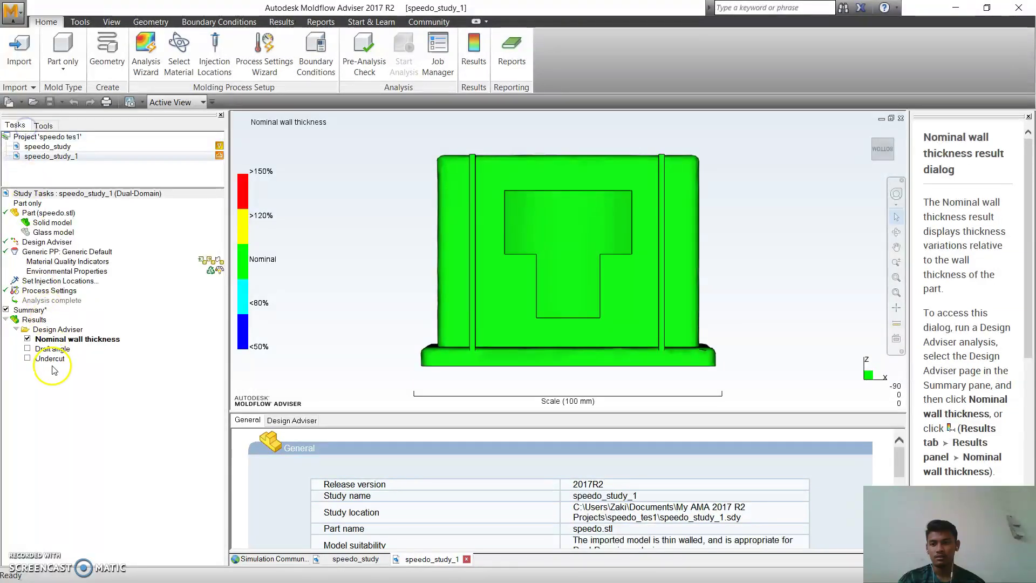
pyautogui.click(38, 351)
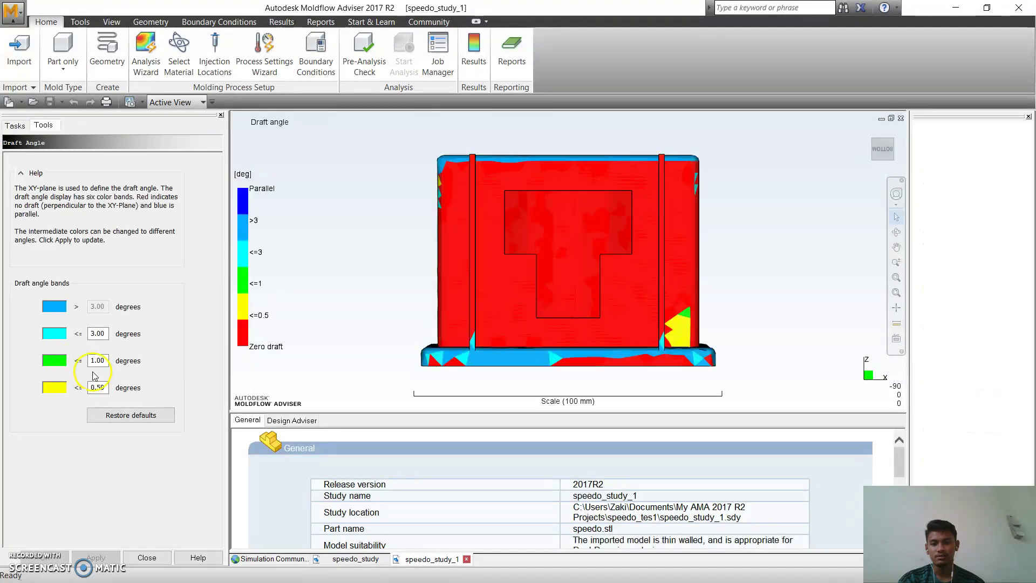
pyautogui.click(15, 125)
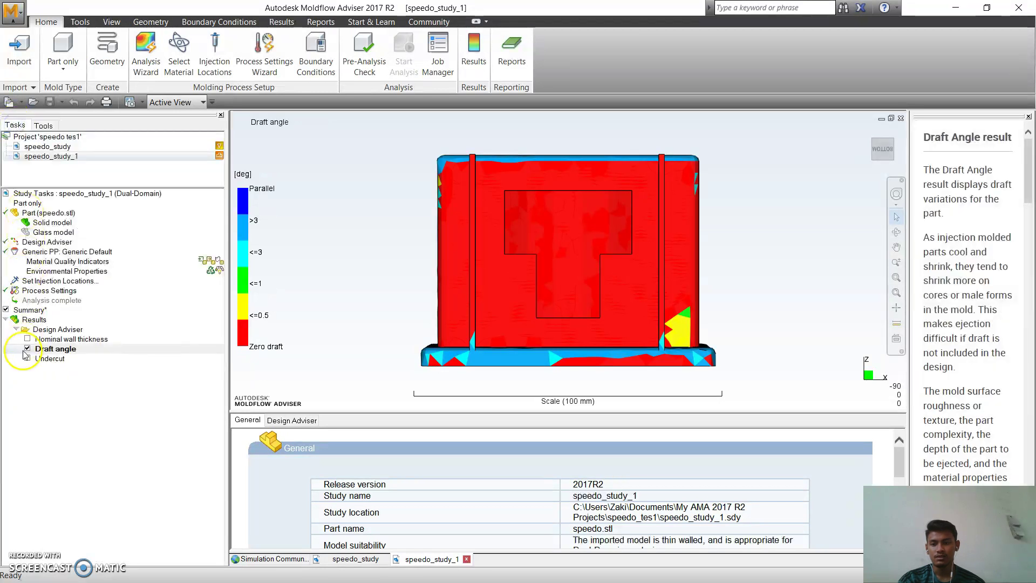
pyautogui.click(27, 358)
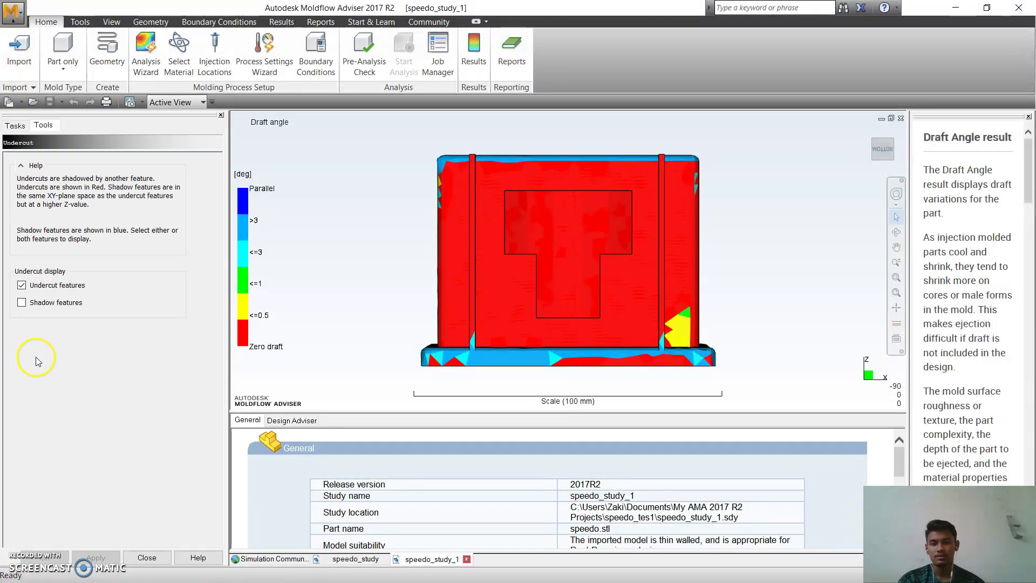
pyautogui.click(15, 126)
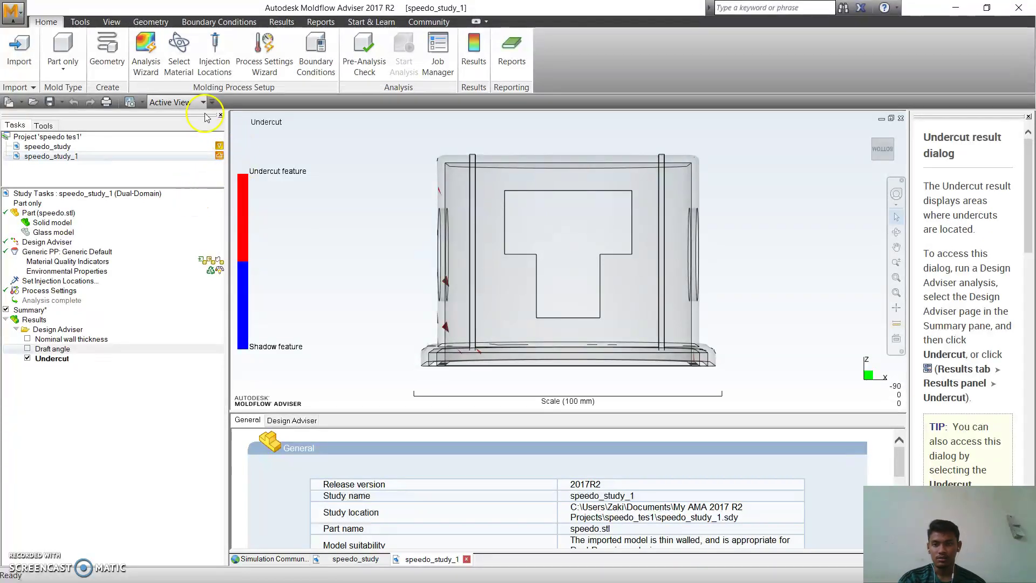
# Step: Deselect Design Adviser in the study's analysis sequence and select Gate Location instead
pyautogui.click(152, 63)
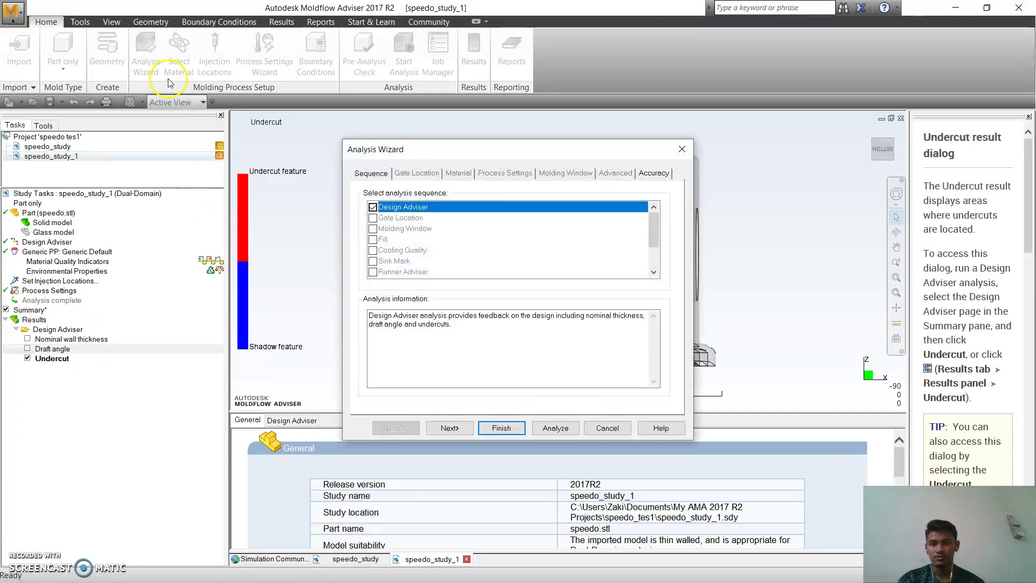
pyautogui.click(373, 207)
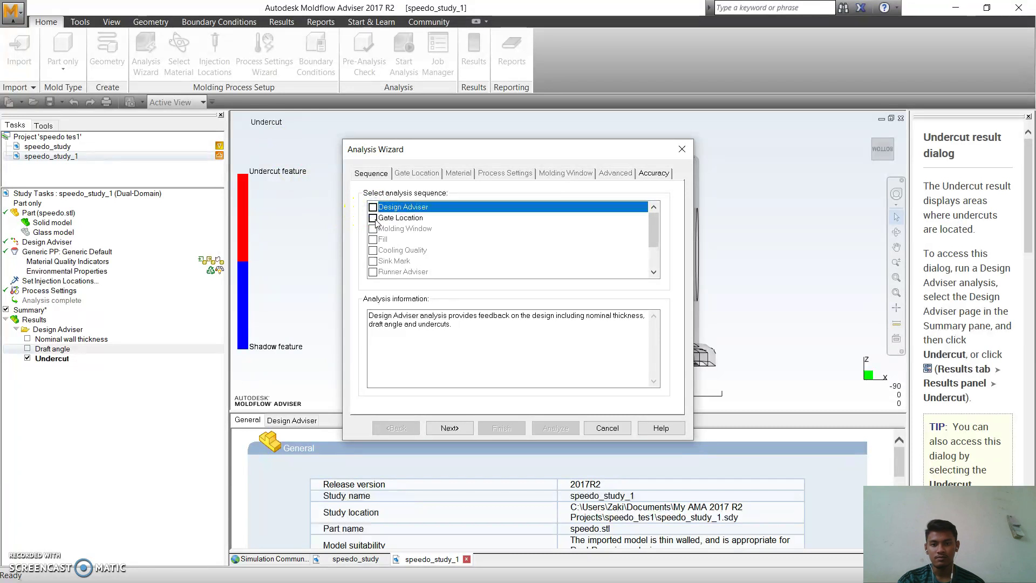
pyautogui.click(372, 218)
pyautogui.click(449, 317)
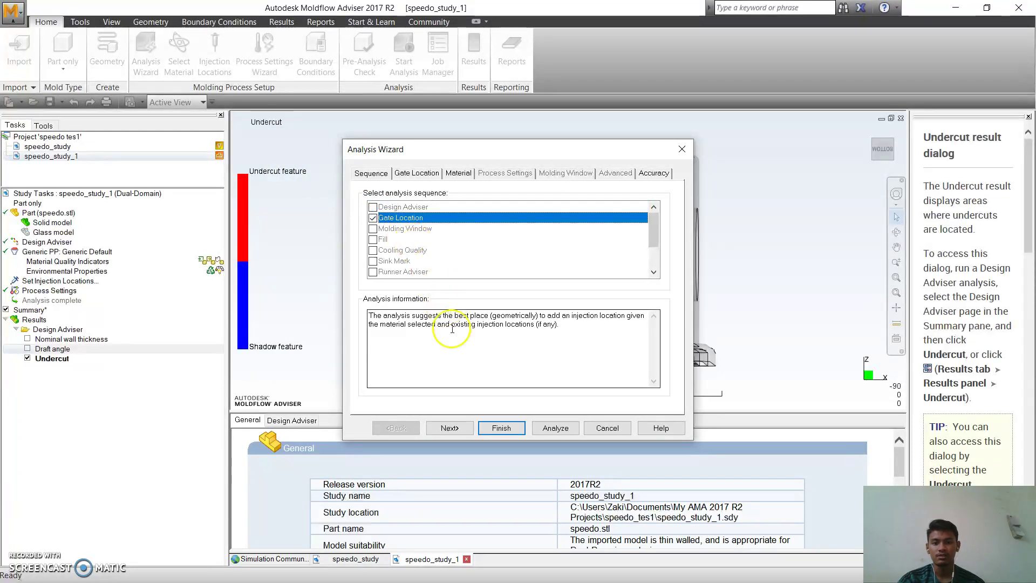
# Step: Set the gate locator algorithm to Gate Region Locator and run the analysis, deleting the study's existing results
pyautogui.click(451, 426)
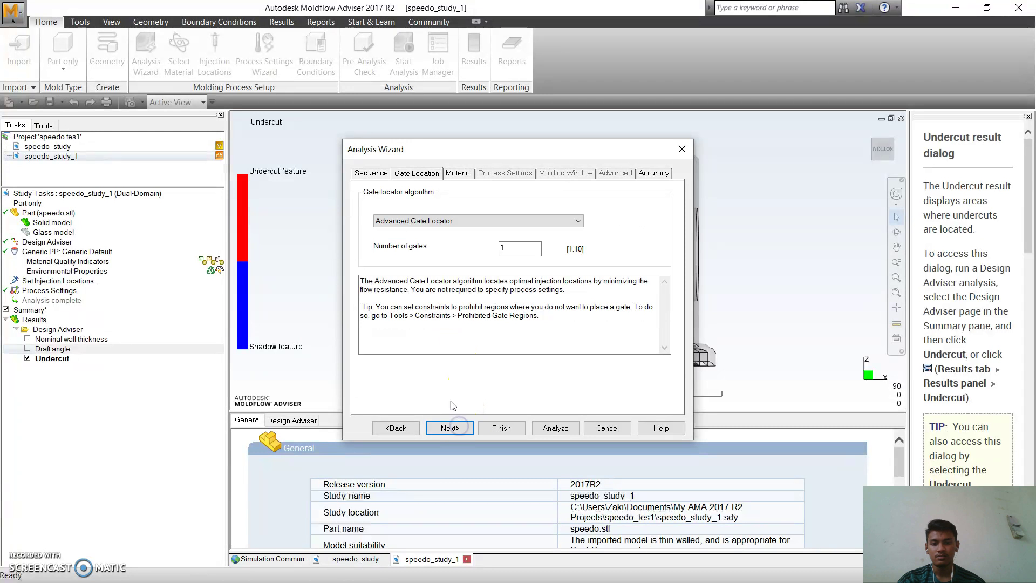
pyautogui.click(540, 220)
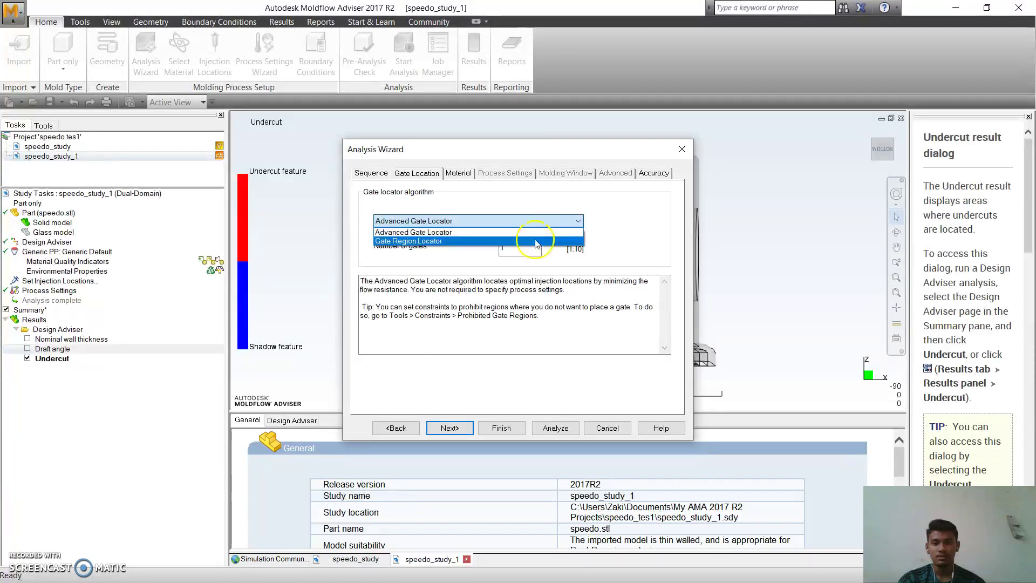
pyautogui.click(398, 242)
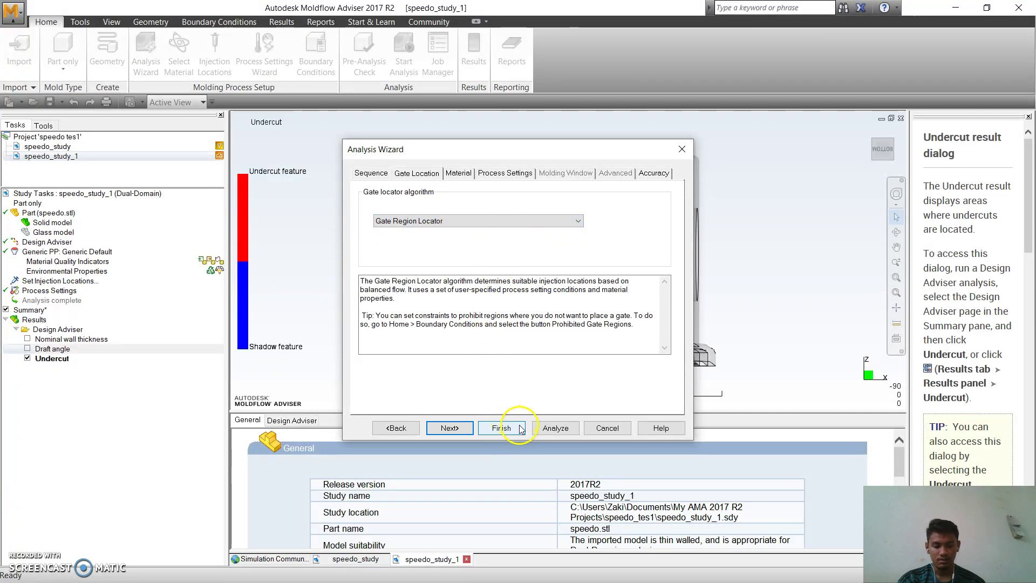
pyautogui.click(538, 426)
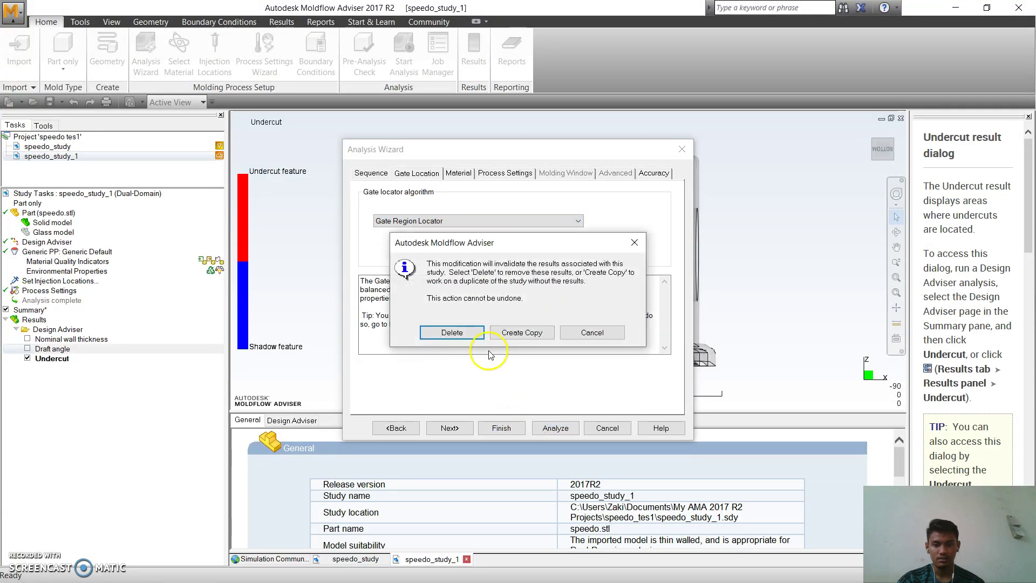
pyautogui.click(452, 332)
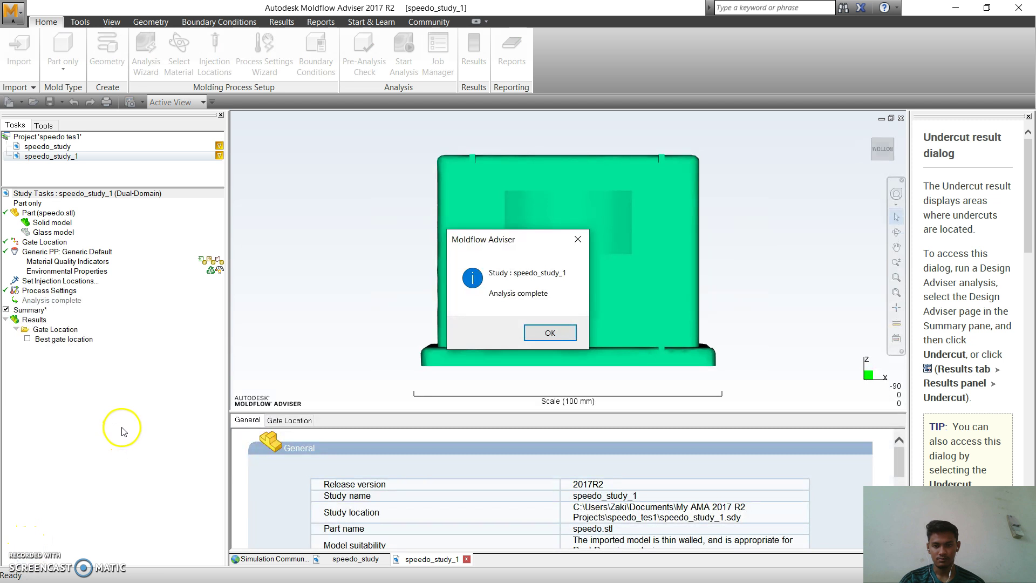
# Step: Dismiss the completion notice, display the Best gate location result and examine it around the part
pyautogui.click(546, 334)
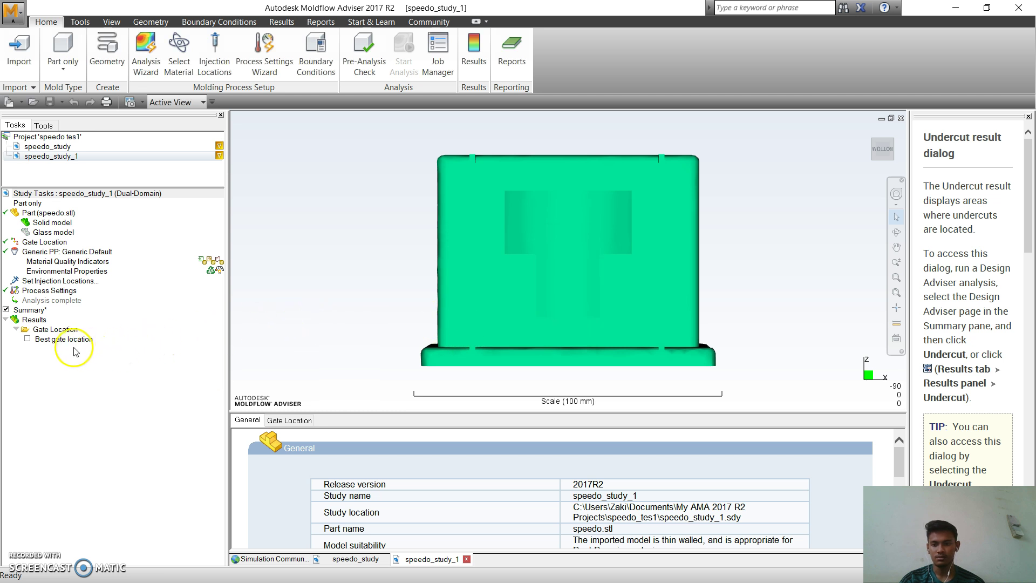
pyautogui.click(27, 339)
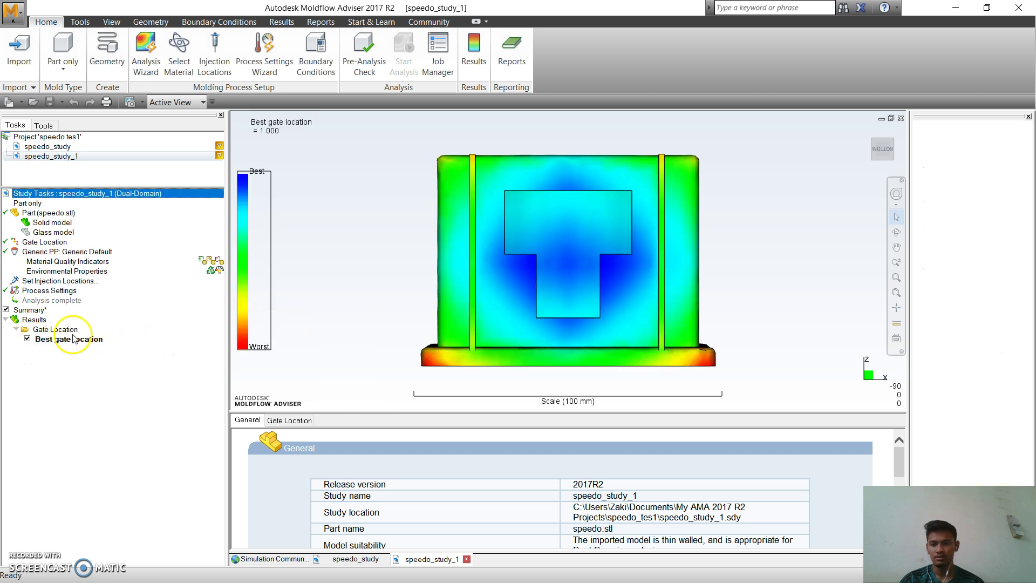
pyautogui.moveTo(592, 245); pyautogui.dragTo(492, 301, button='middle')
pyautogui.click(544, 232)
pyautogui.moveTo(575, 233)
pyautogui.mouseDown(button='middle')
pyautogui.moveTo(562, 255)
pyautogui.moveTo(490, 250)
pyautogui.moveTo(607, 235)
pyautogui.moveTo(596, 231)
pyautogui.moveTo(583, 256)
pyautogui.moveTo(592, 265)
pyautogui.moveTo(604, 248)
pyautogui.moveTo(667, 238)
pyautogui.mouseUp(button='middle')
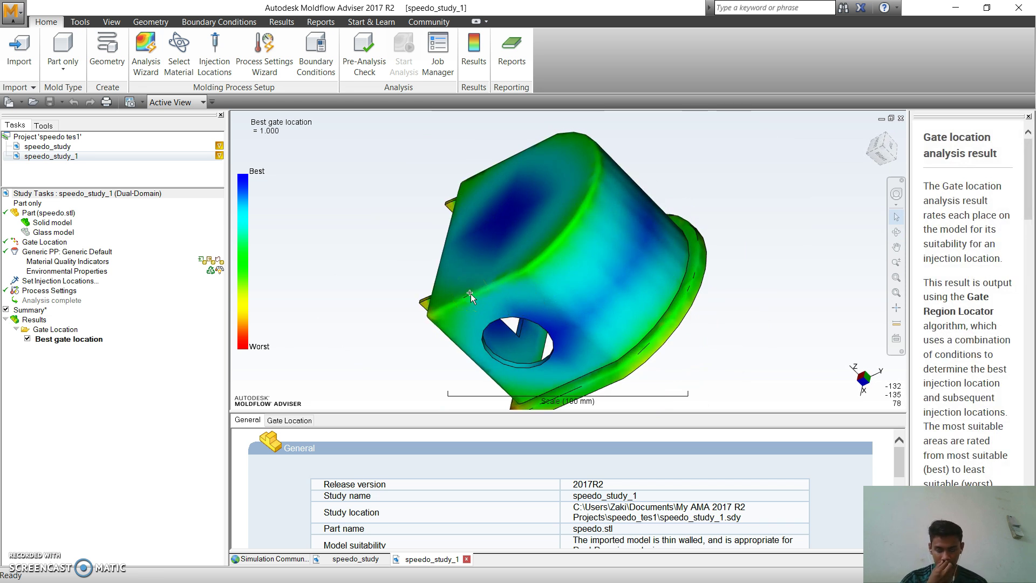
# Step: Place one injection location on the outer edge of the part's flange, deleting the study's existing results
pyautogui.click(212, 67)
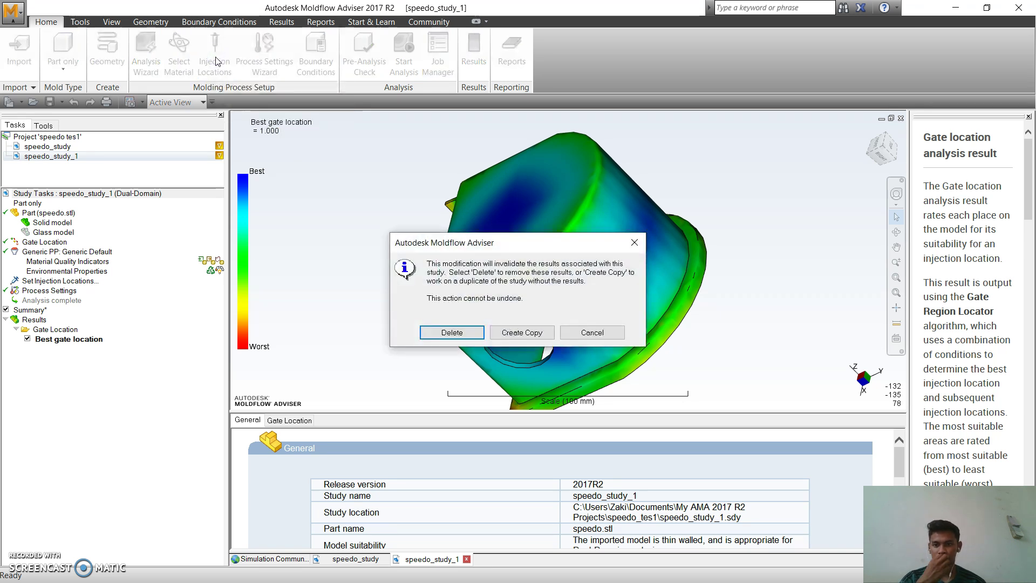
pyautogui.click(456, 332)
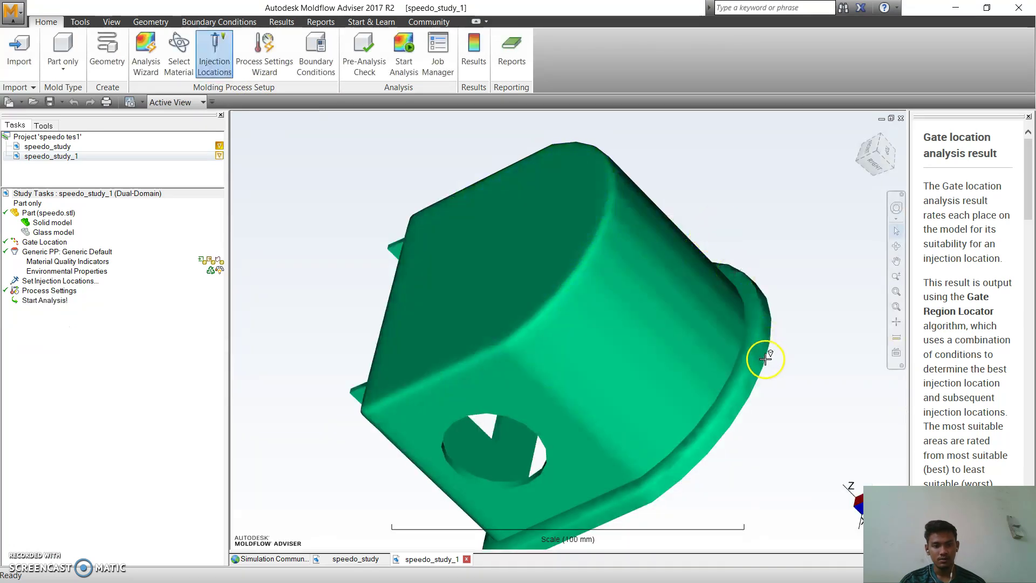
pyautogui.click(766, 330)
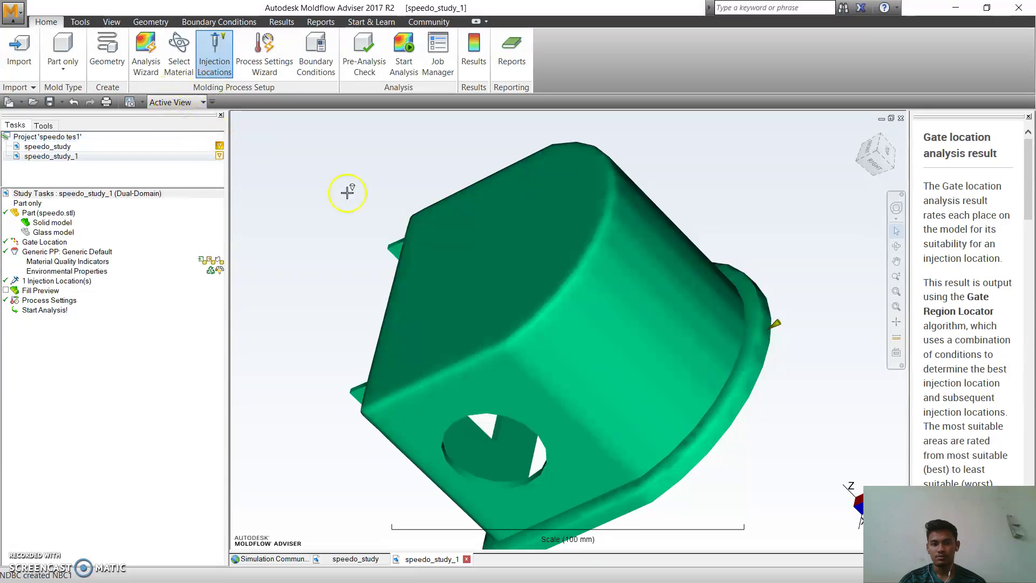
pyautogui.rightClick(729, 312)
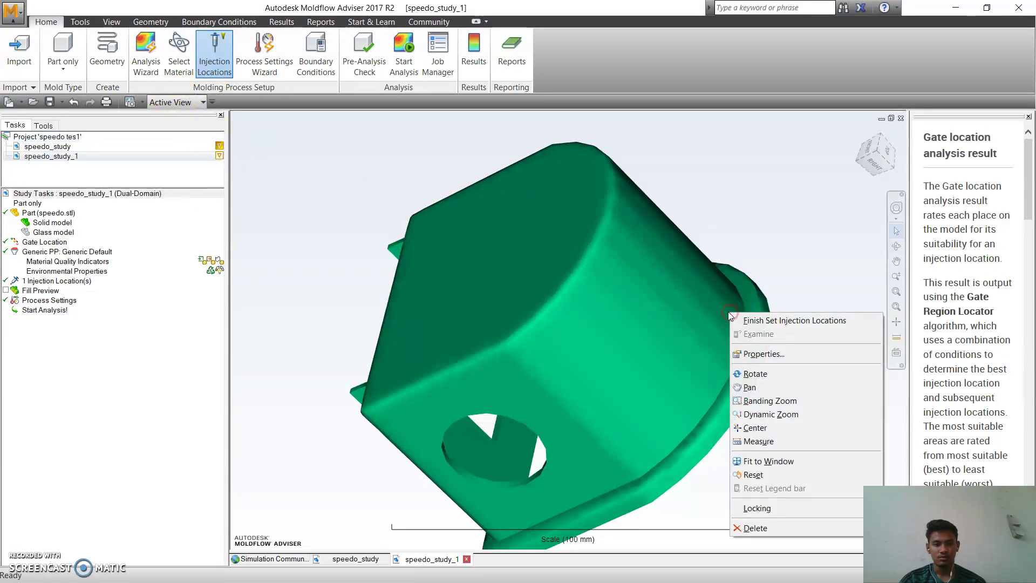
pyautogui.click(755, 318)
# Step: Run the Gate Location analysis again with the Generic PP material kept, and dismiss the completion notice
pyautogui.click(144, 62)
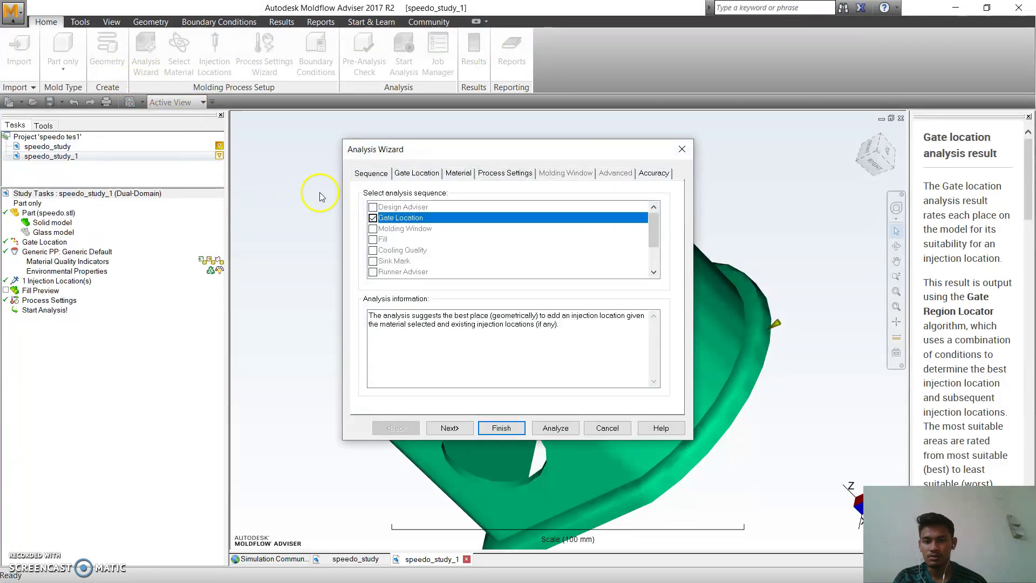
pyautogui.click(455, 427)
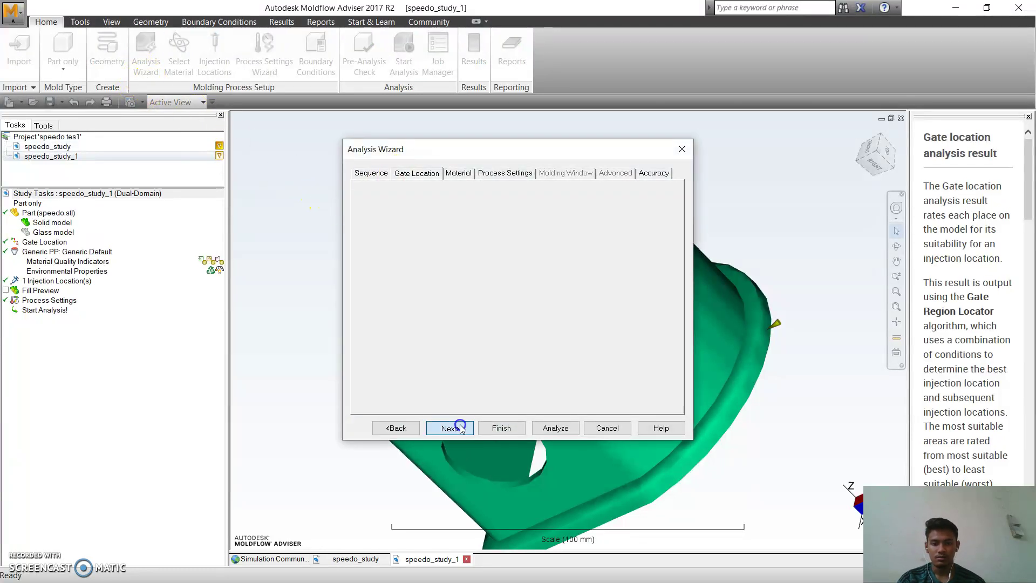
pyautogui.click(456, 427)
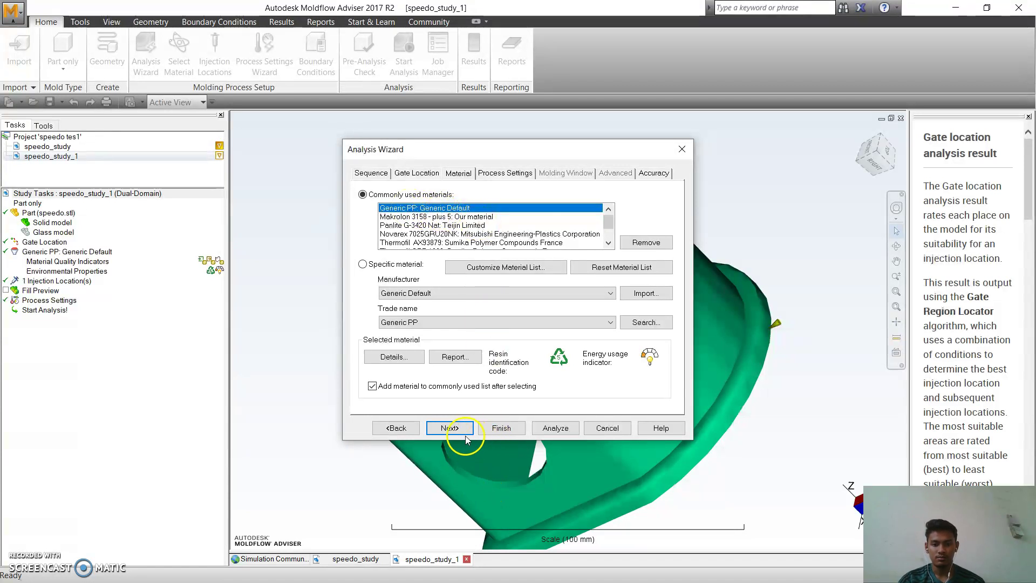
pyautogui.click(549, 429)
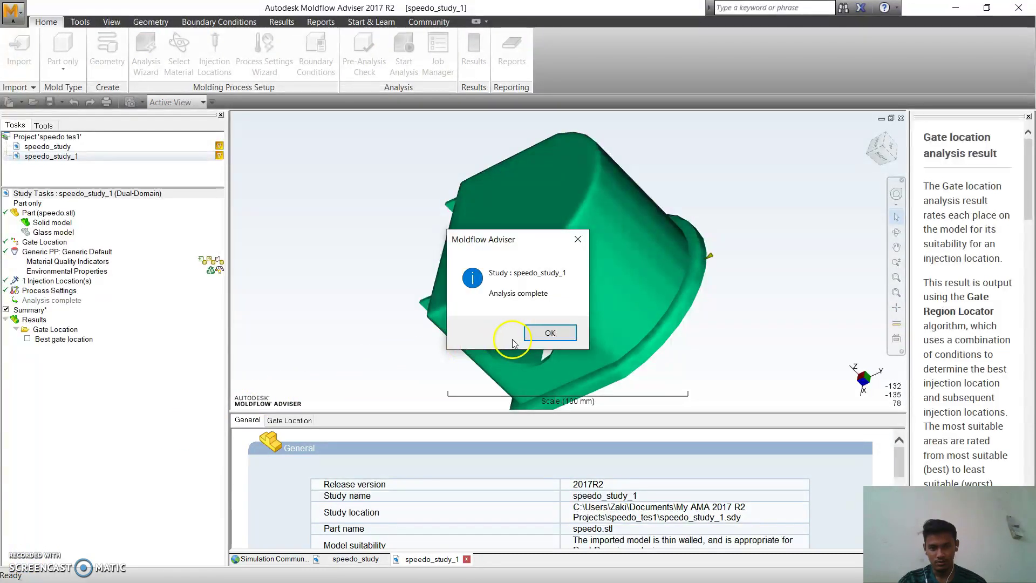
pyautogui.click(537, 336)
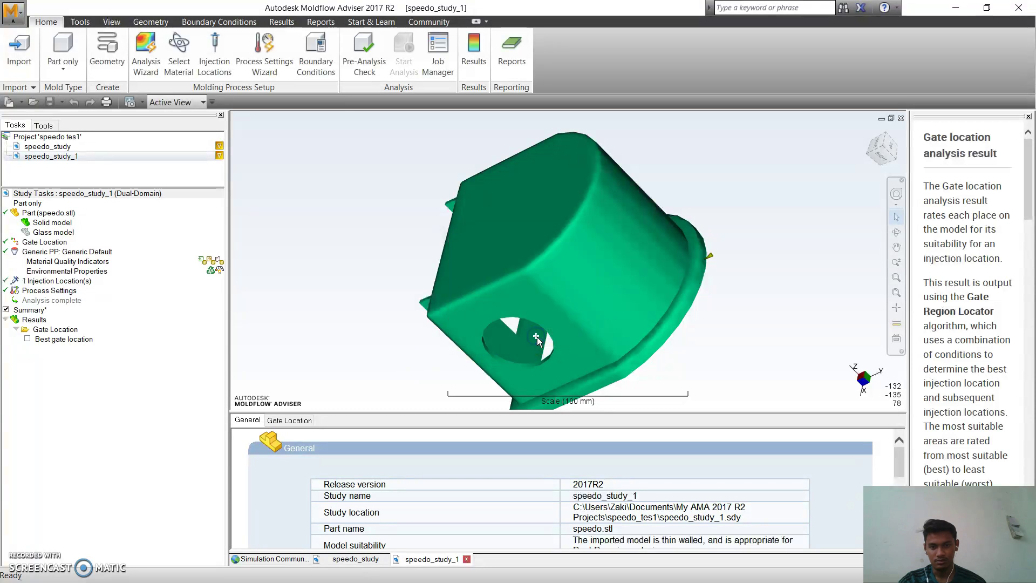
# Step: Display the new Best gate location result and examine the areas around the injection location on the flange
pyautogui.click(27, 340)
pyautogui.moveTo(691, 279)
pyautogui.mouseDown(button='middle')
pyautogui.moveTo(636, 259)
pyautogui.moveTo(583, 301)
pyautogui.moveTo(678, 283)
pyautogui.mouseUp(button='middle')
pyautogui.click(632, 301)
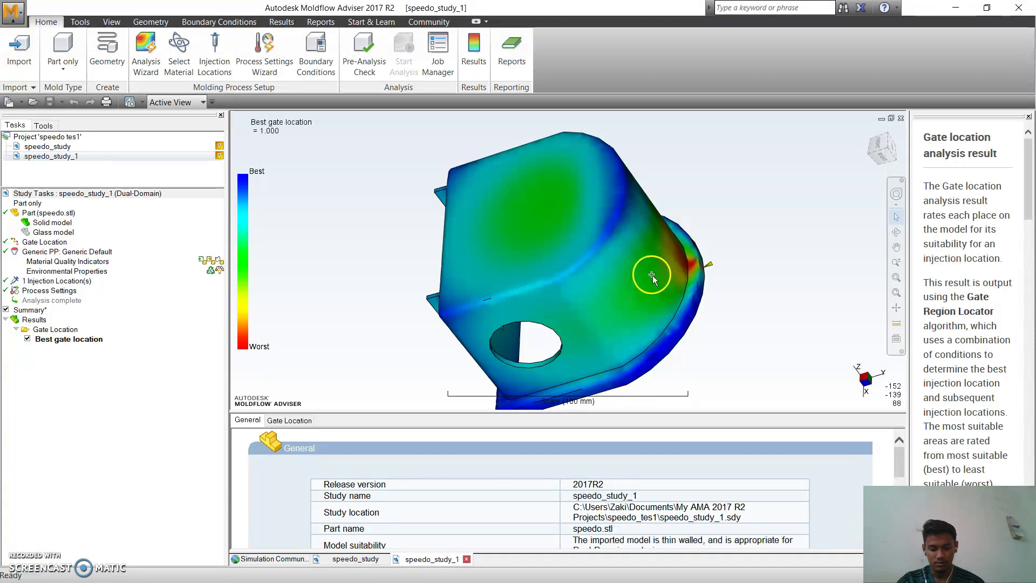